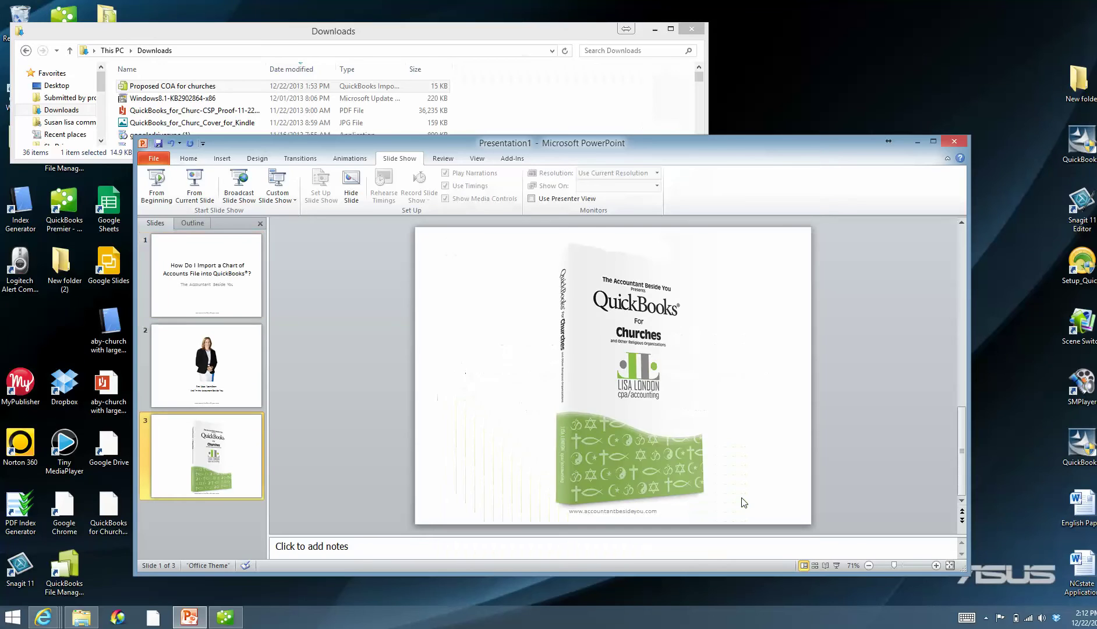
Minimize PowerPoint to reveal Downloads, then bring the Your Church QuickBooks file forward.
left_click(918, 142)
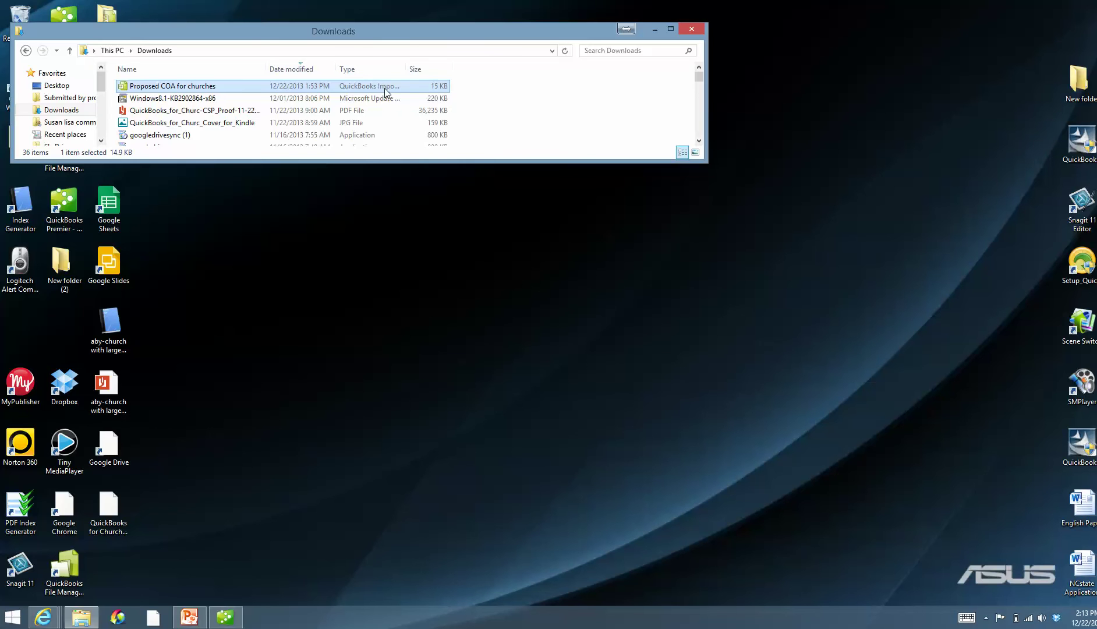
left_click(227, 614)
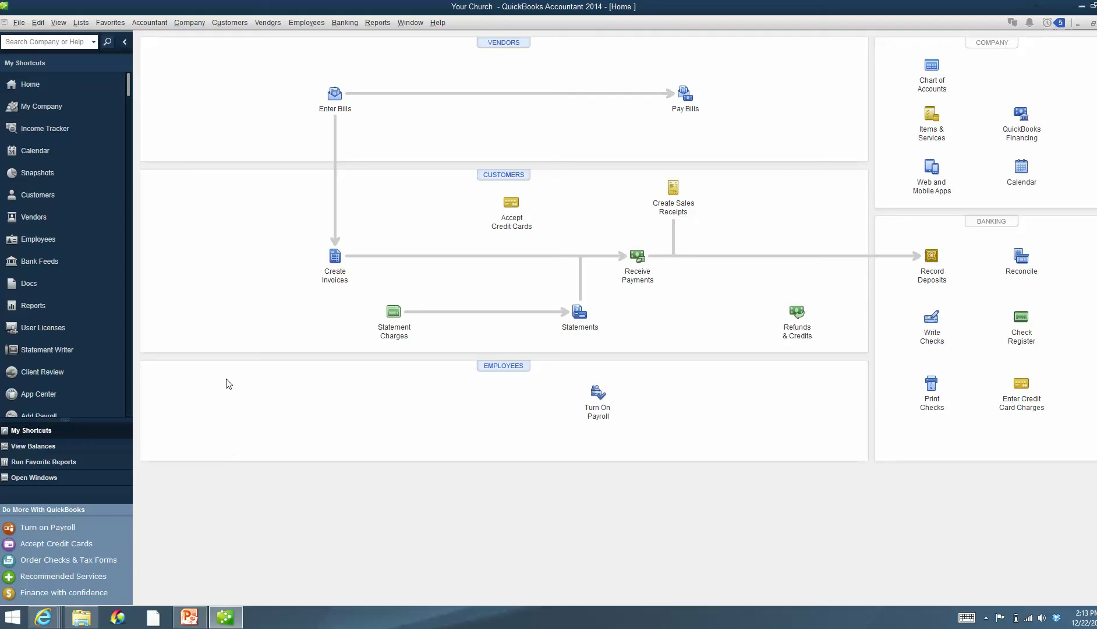
Open the IIF Files import window from File > Utilities > Import.
left_click(20, 25)
mouse_move(34, 149)
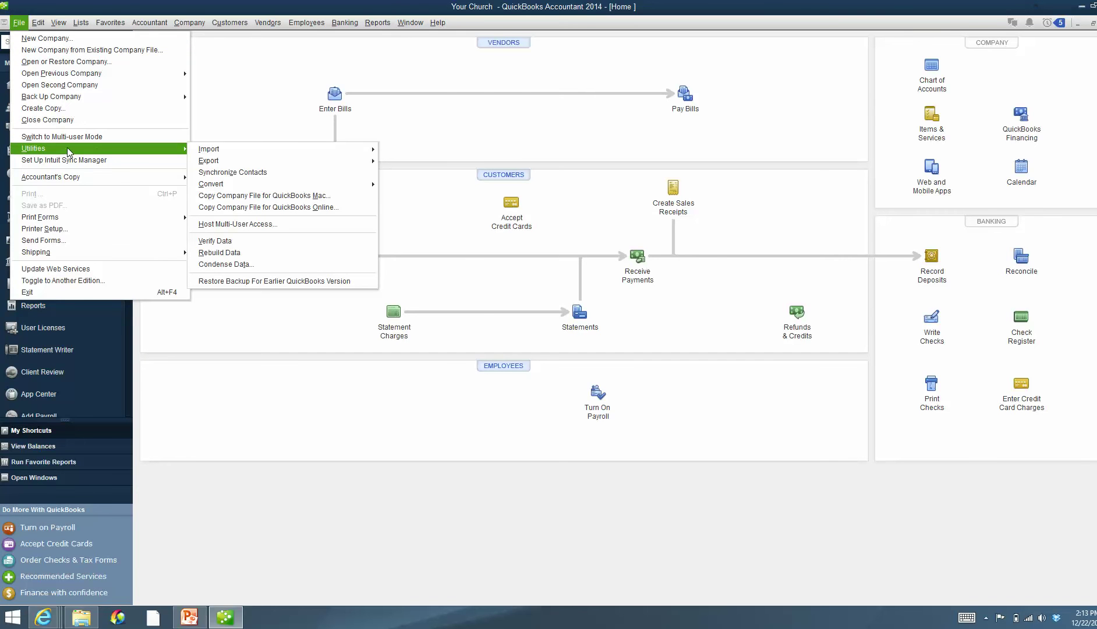
mouse_move(209, 149)
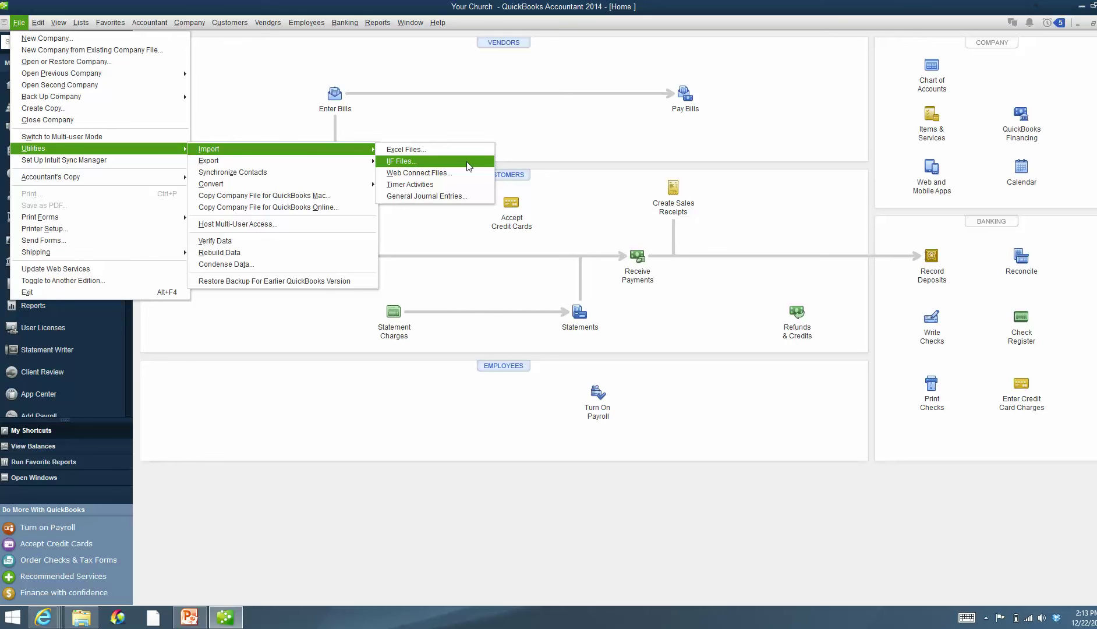
left_click(468, 163)
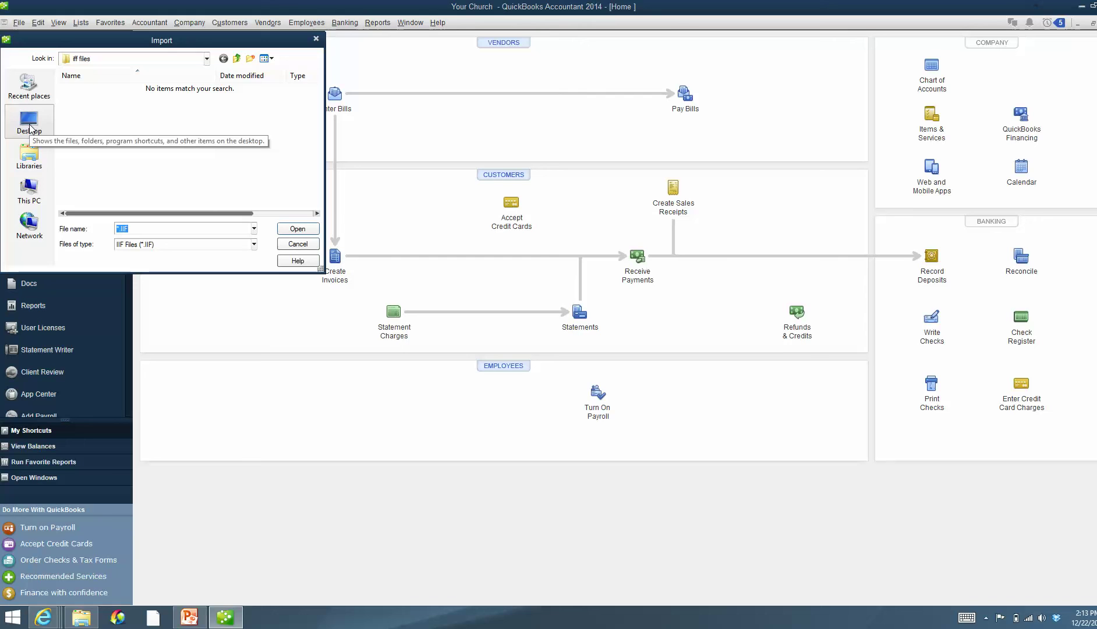
Browse the libraries into Documents while searching for the IIF file.
left_click(34, 159)
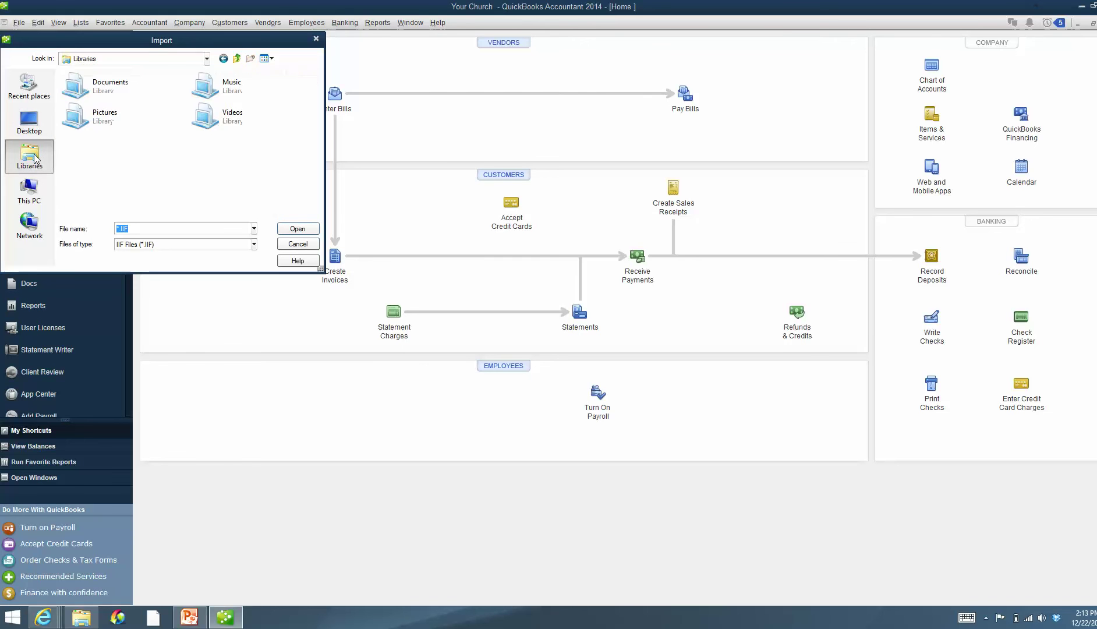
left_click(83, 101)
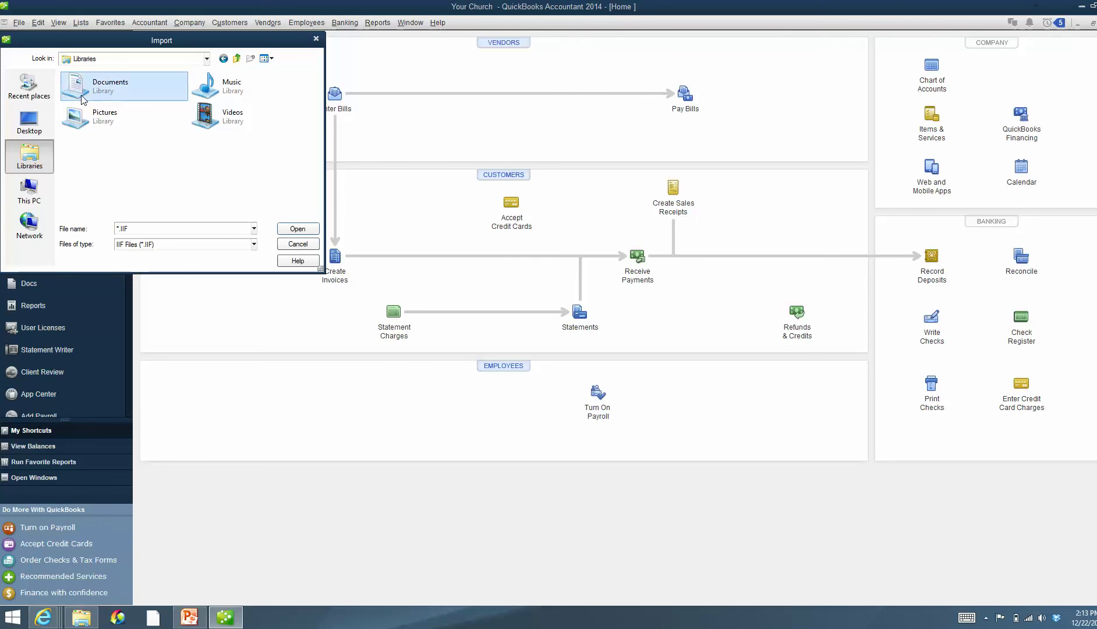
double_click(82, 100)
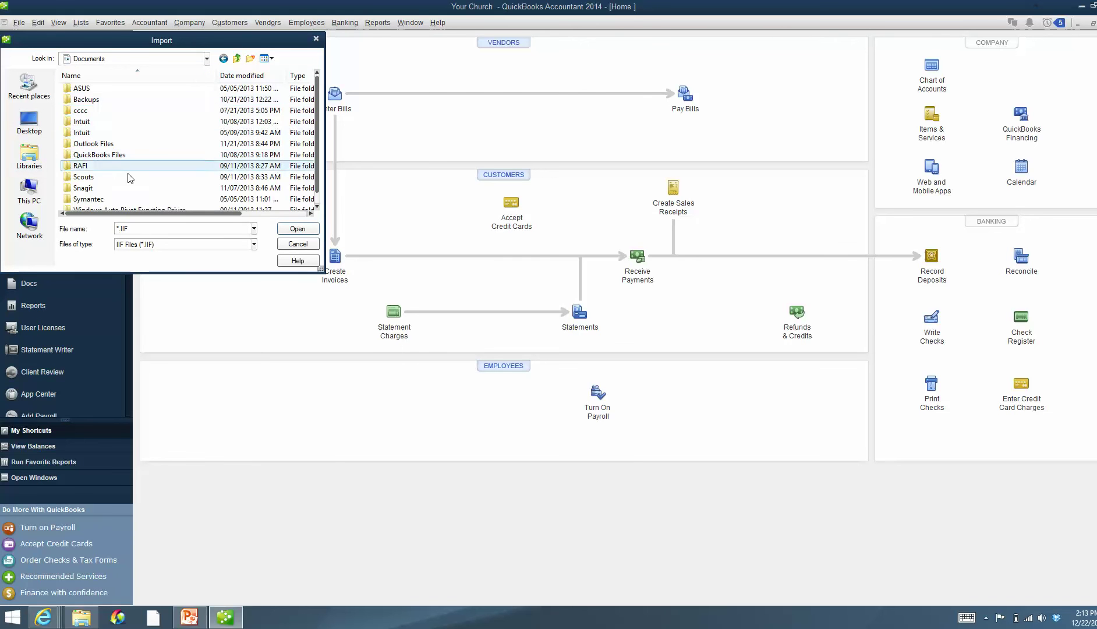
scroll(315, 157, "down", 1)
left_click(152, 60)
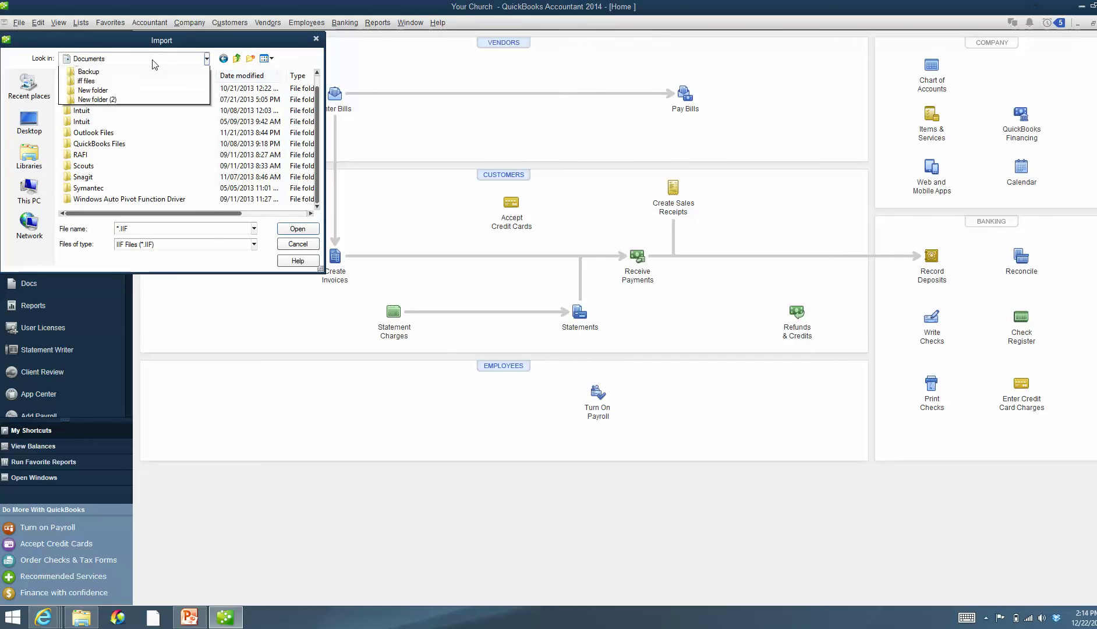
Go to Downloads via This PC and import 'Proposed COA for churches'.
left_click(121, 59)
left_click(119, 62)
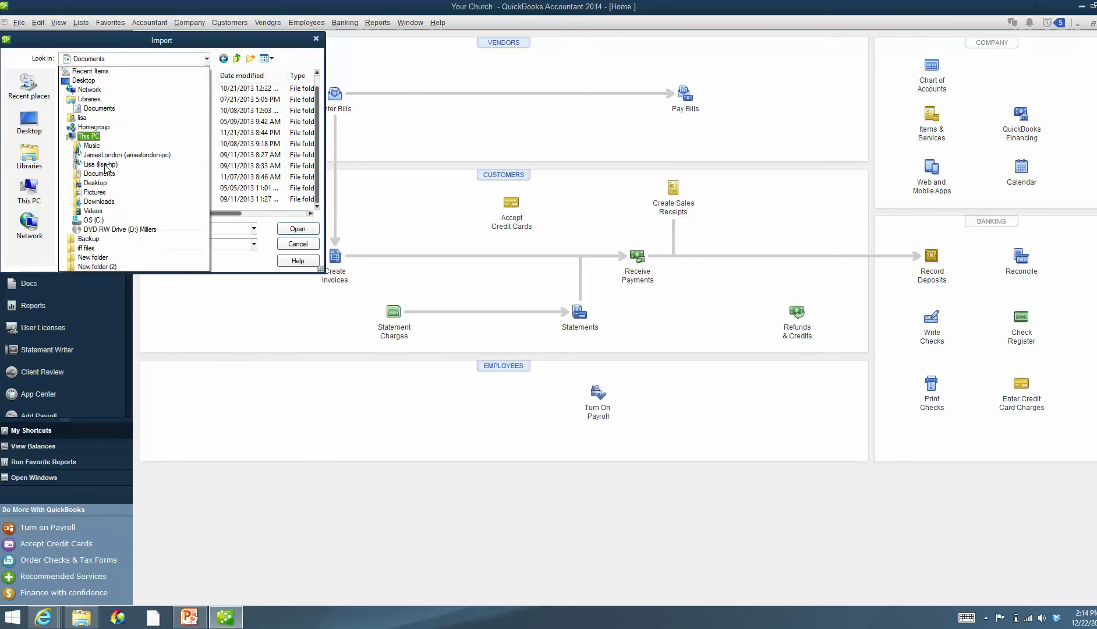
left_click(104, 200)
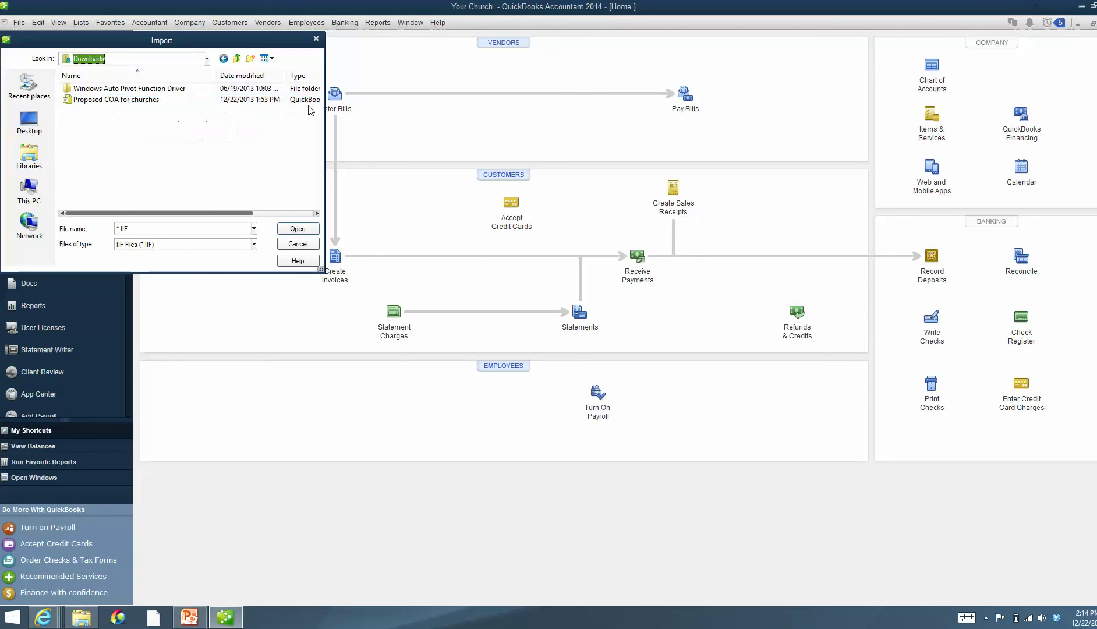
left_click(135, 100)
double_click(135, 101)
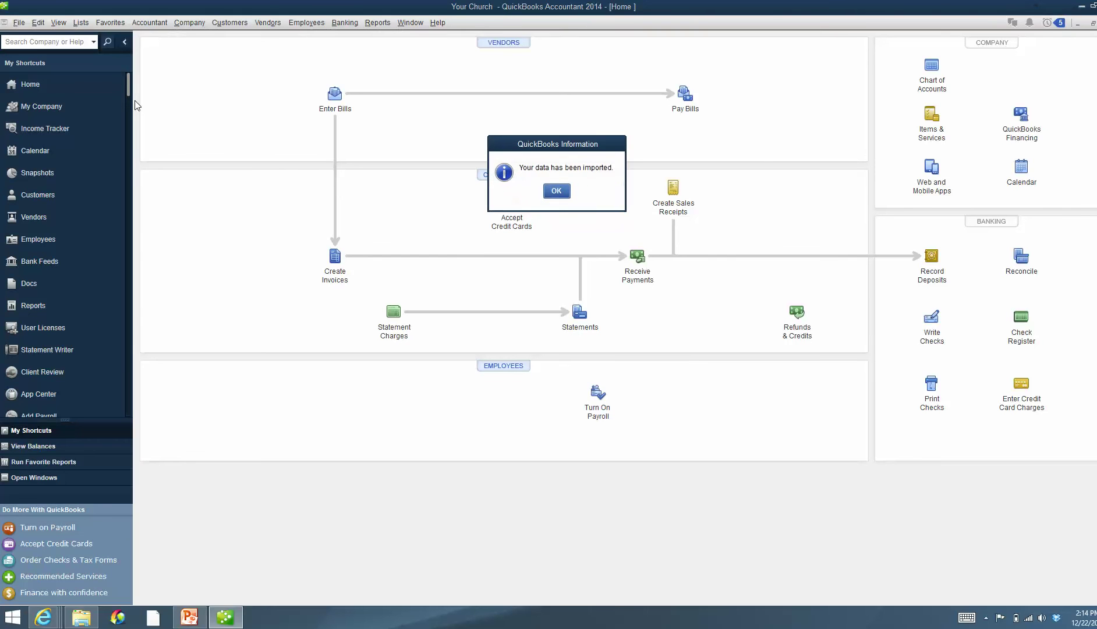
Dismiss the 'Your data has been imported' message with OK.
left_click(558, 190)
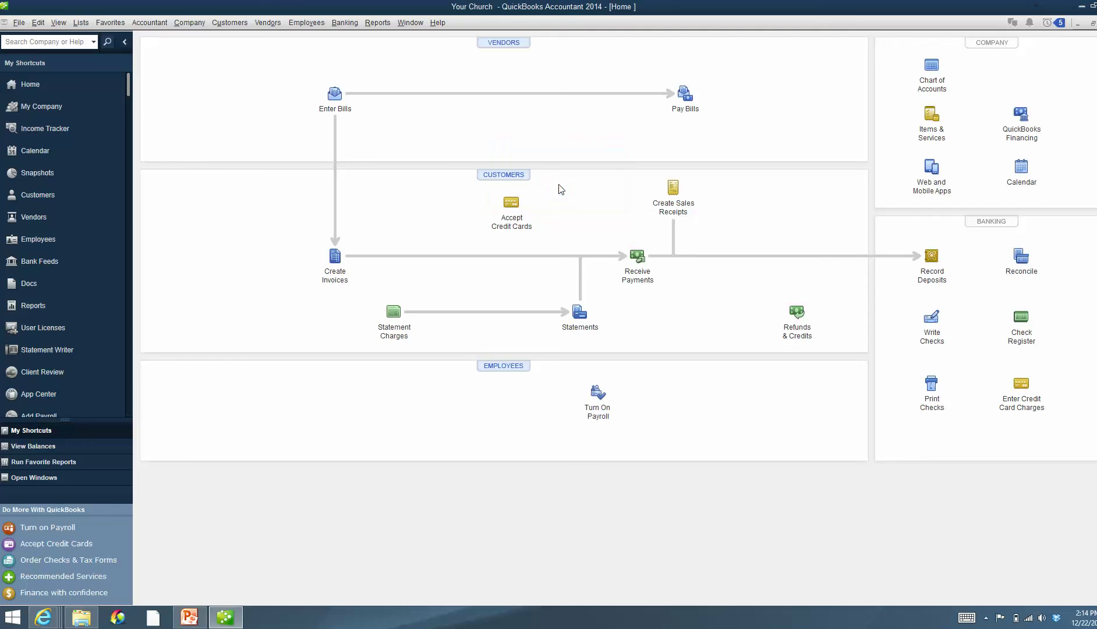
Show the imported church accounts via Lists > Chart of Accounts.
left_click(88, 25)
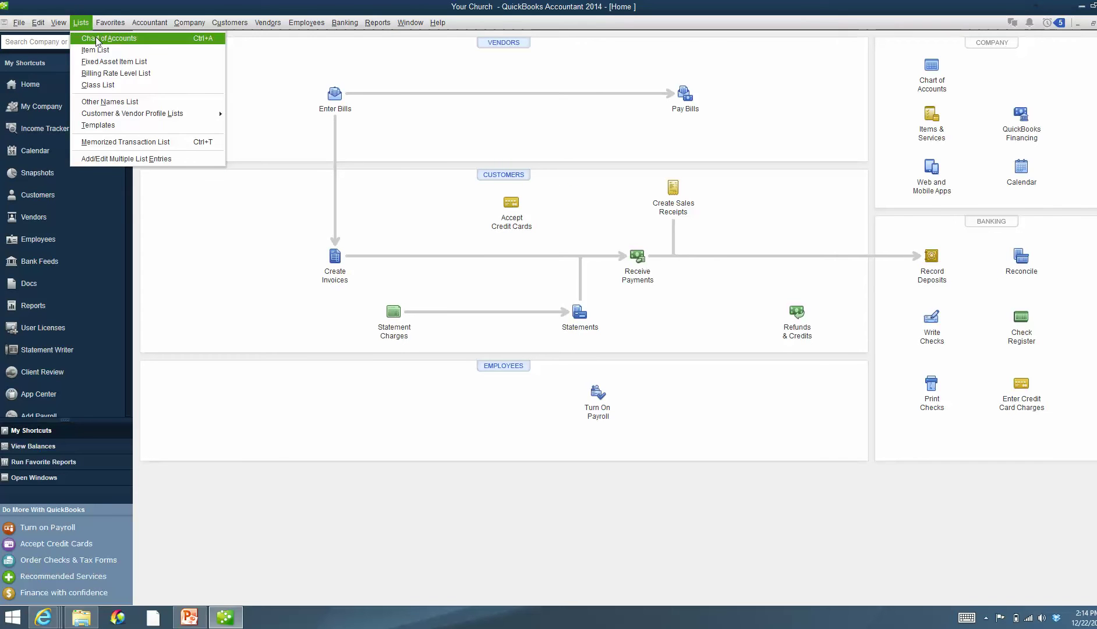
left_click(96, 39)
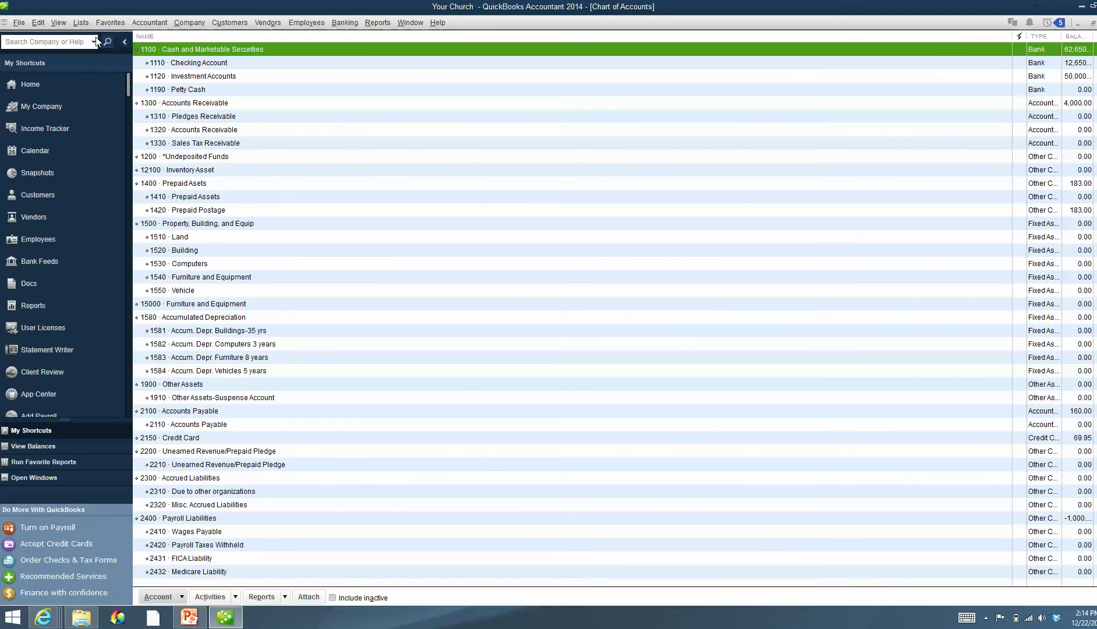